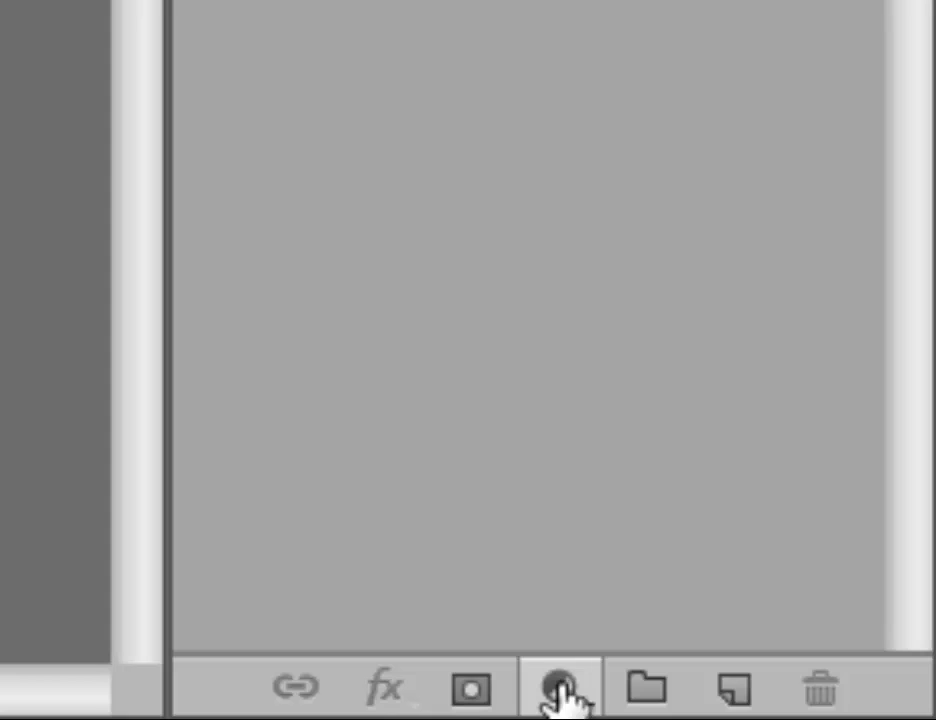
# Add a Hue/Saturation adjustment layer limited to the Yellows range, with its Properties panel floated.
pyautogui.click(560, 688)
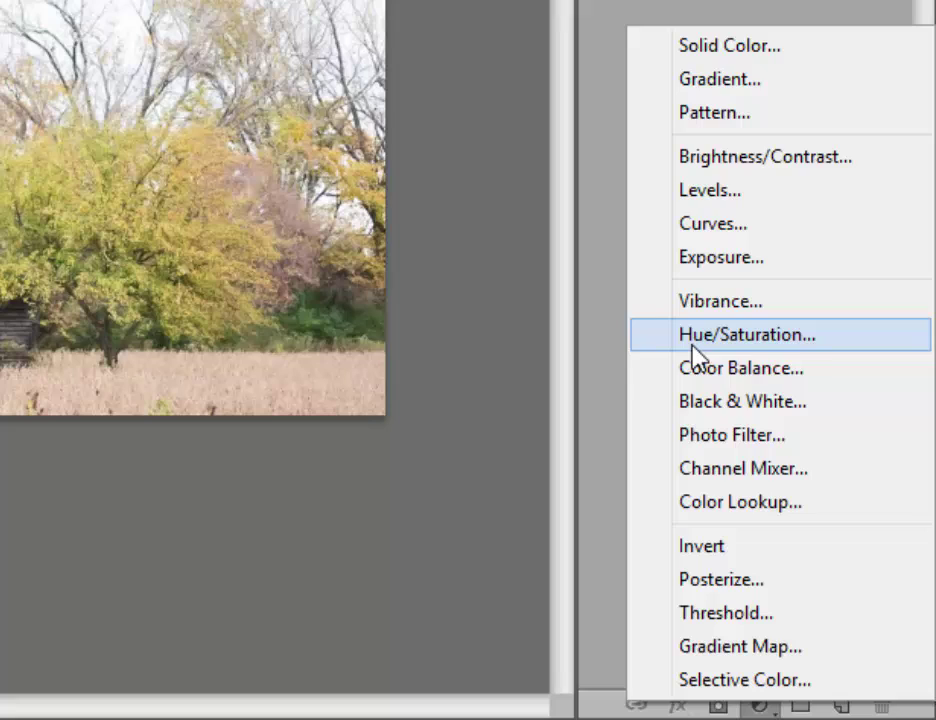
pyautogui.click(843, 340)
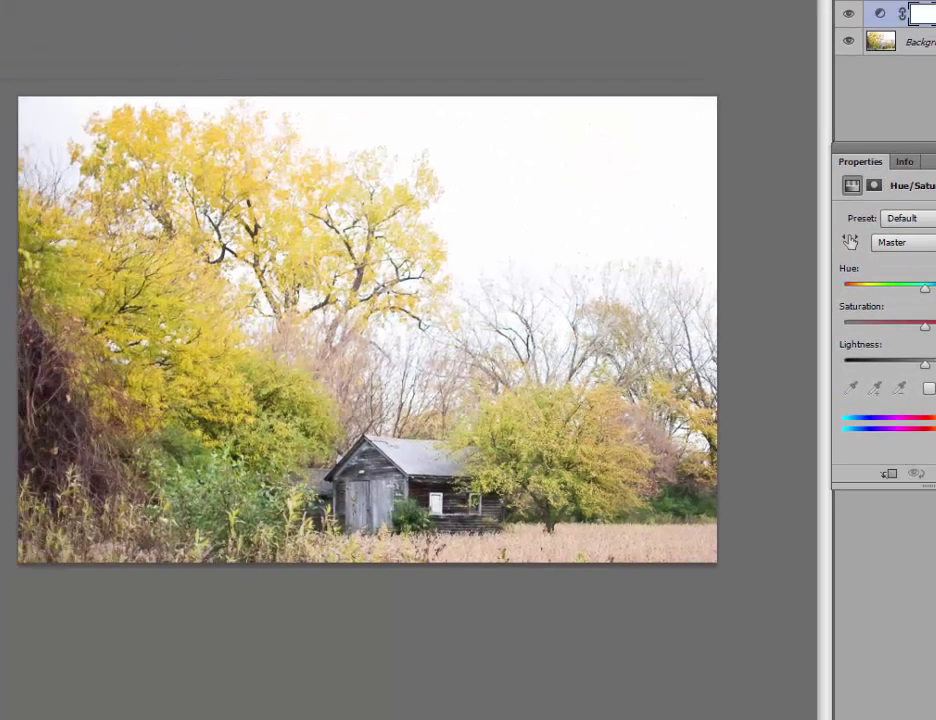
pyautogui.moveTo(930, 151); pyautogui.dragTo(907, 156)
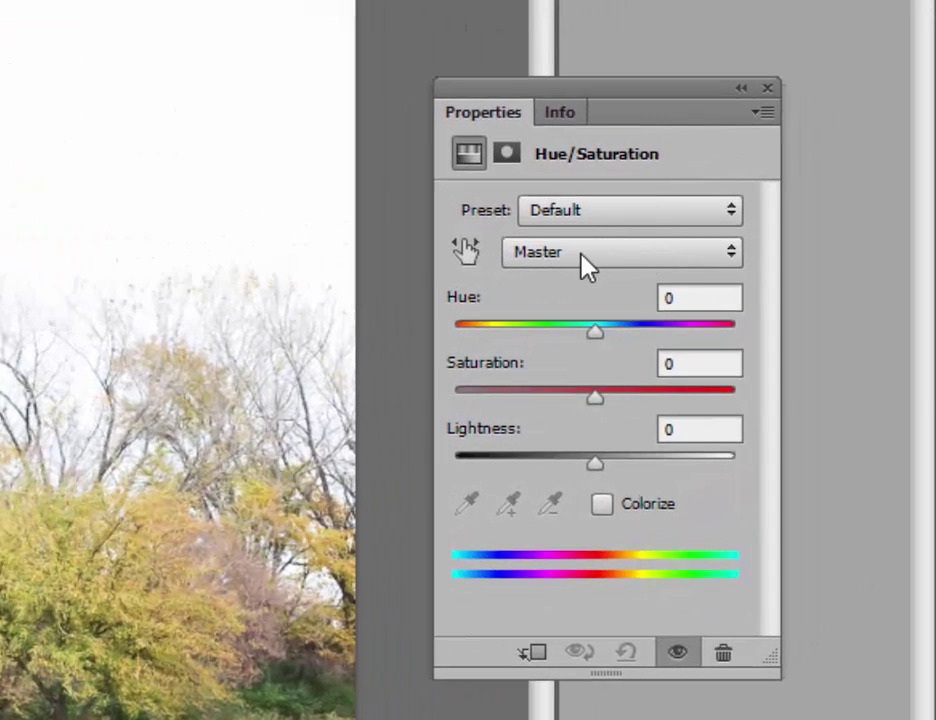
pyautogui.click(586, 255)
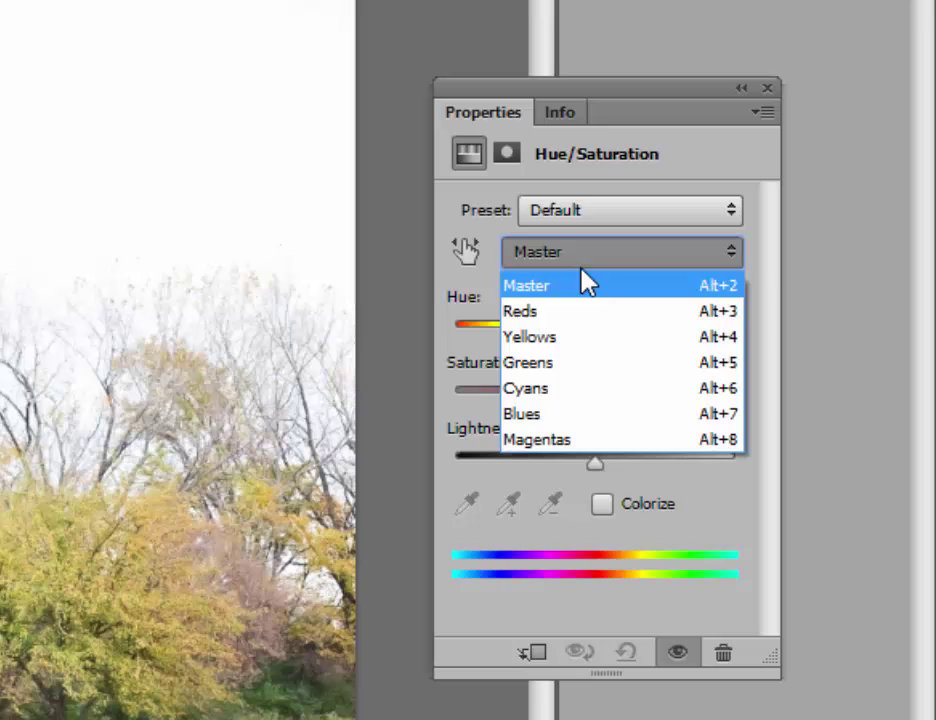
pyautogui.click(581, 342)
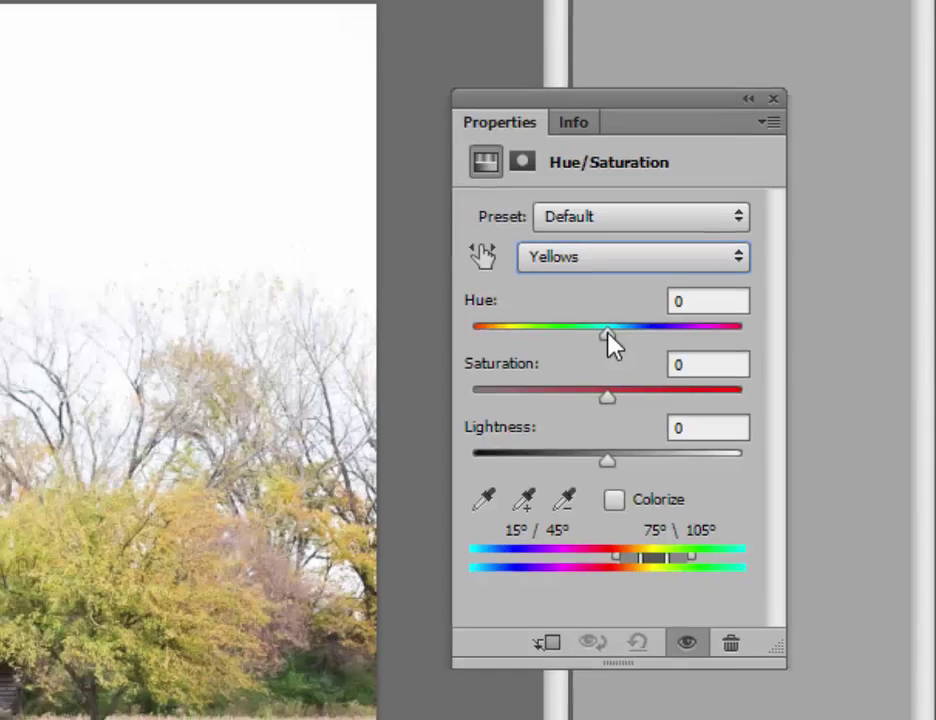
# Set the Yellows hue to -37 so the yellow trees turn orange-red.
pyautogui.moveTo(597, 342); pyautogui.dragTo(588, 342)
pyautogui.moveTo(773, 362)
pyautogui.mouseDown()
pyautogui.moveTo(724, 370)
pyautogui.moveTo(848, 366)
pyautogui.moveTo(761, 362)
pyautogui.mouseUp()
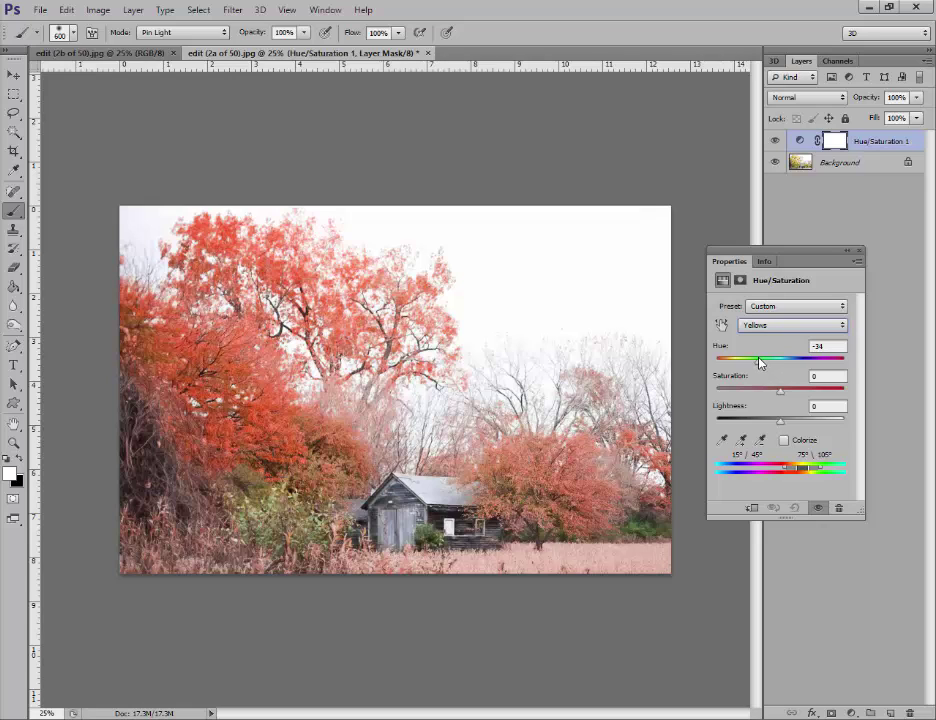
pyautogui.moveTo(759, 363); pyautogui.dragTo(757, 364)
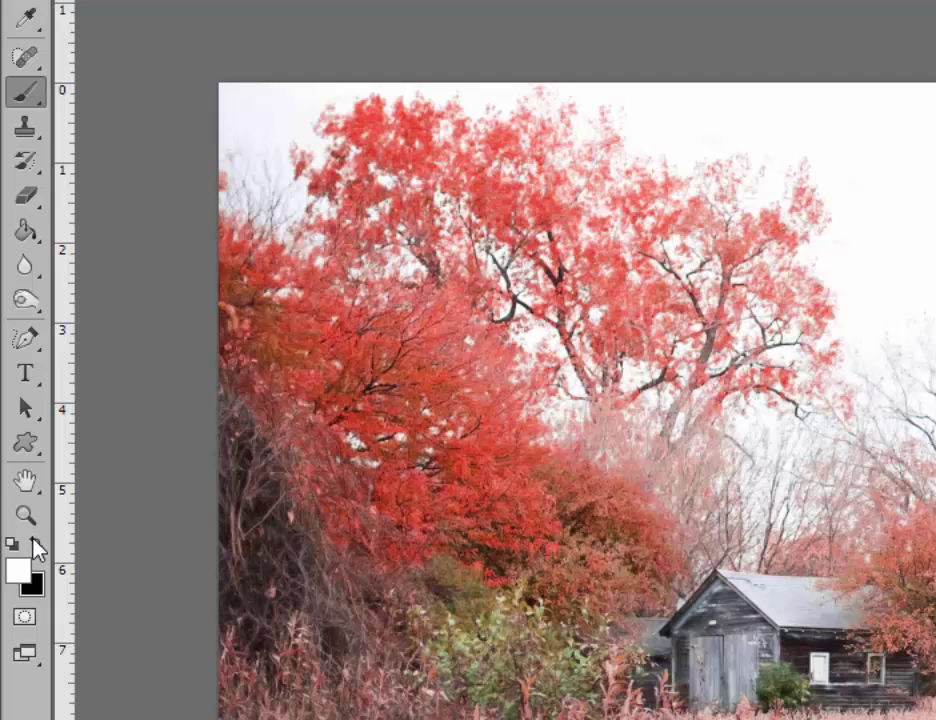
# Make black the foreground painting colour.
pyautogui.click(35, 542)
pyautogui.click(35, 542)
pyautogui.click(37, 545)
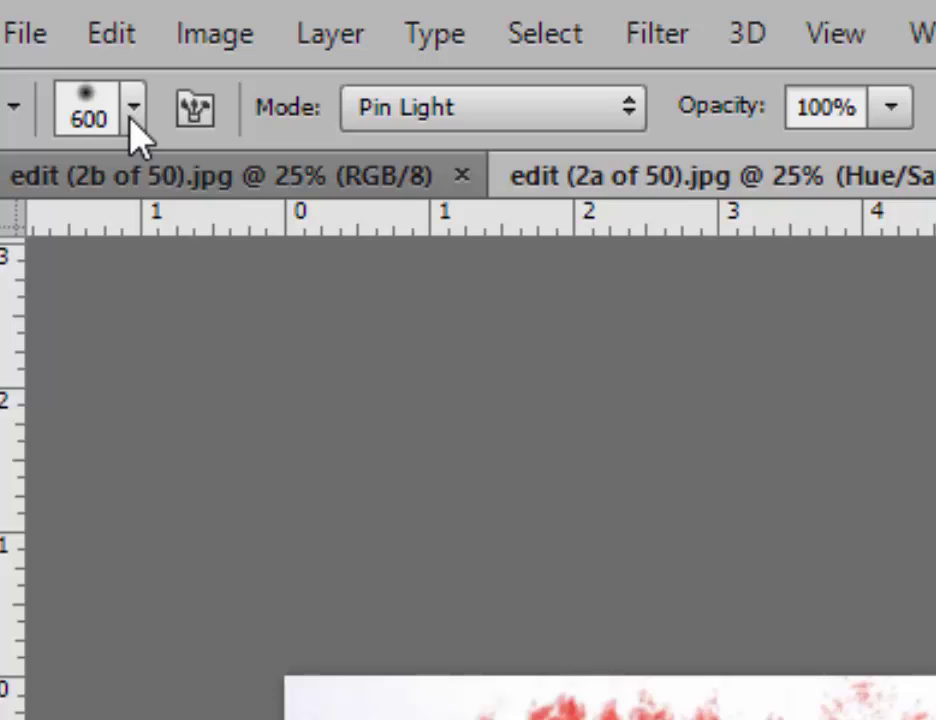
# Choose a soft round brush at 100% opacity and enlarge it to size 600.
pyautogui.click(133, 110)
pyautogui.doubleClick(806, 672)
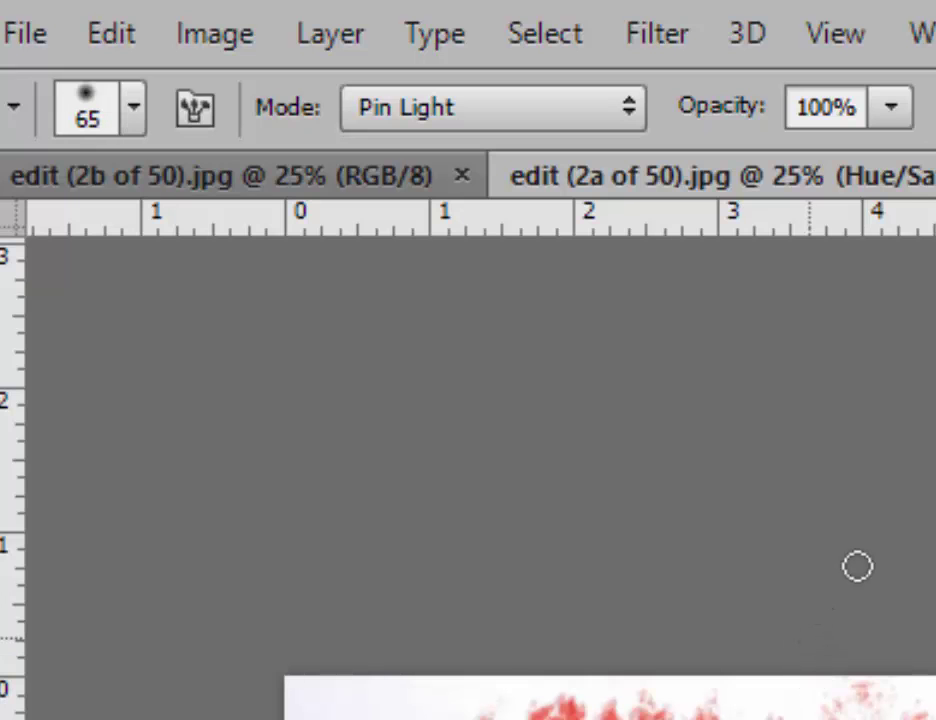
pyautogui.click(890, 107)
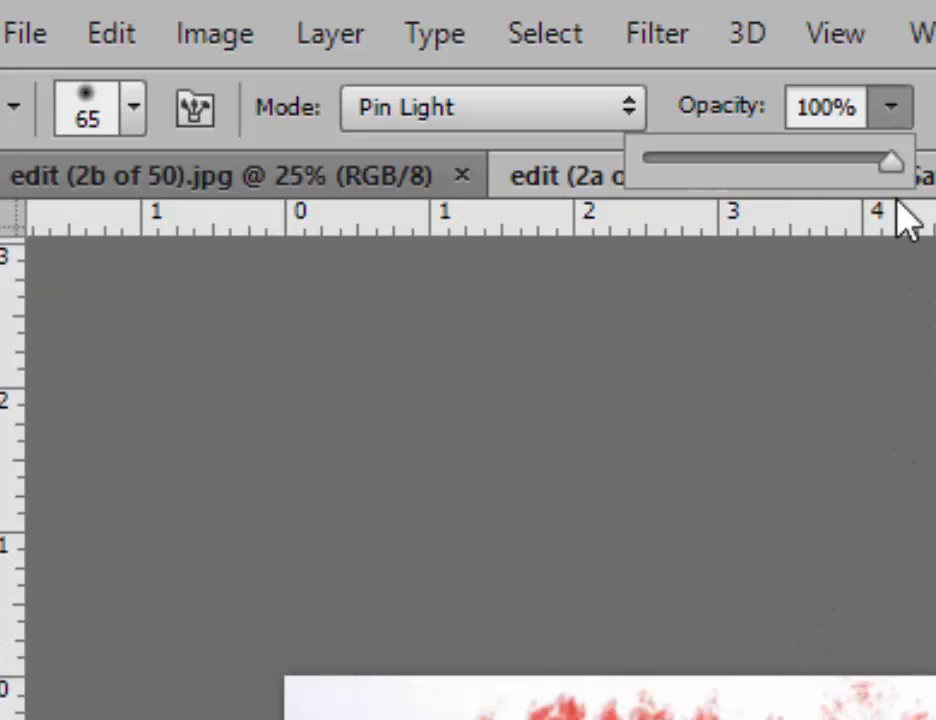
pyautogui.click(869, 355)
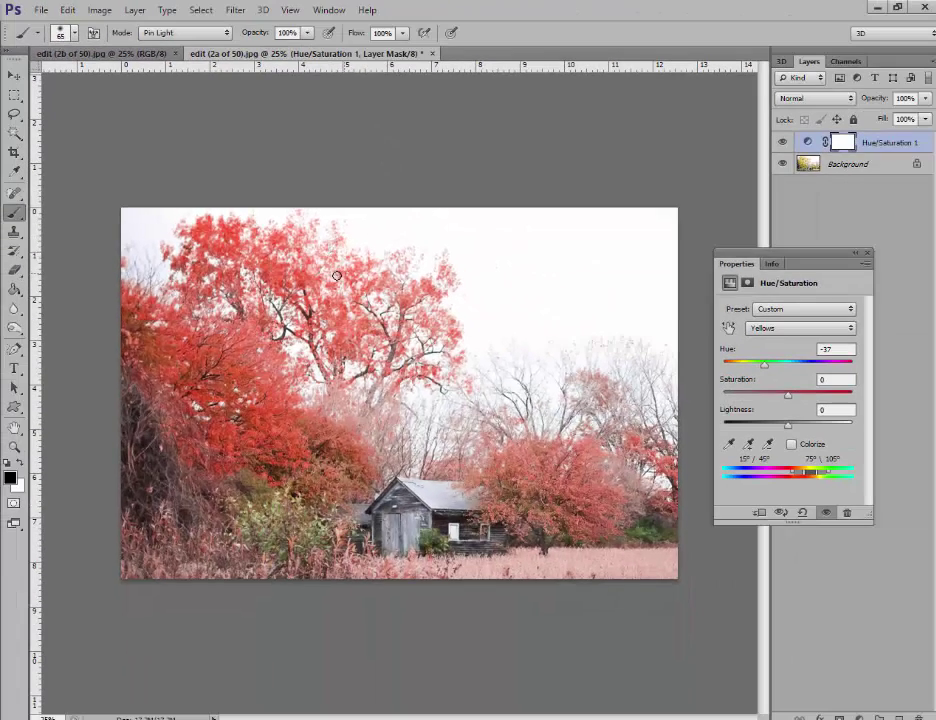
pyautogui.press(']')
pyautogui.press(']')
pyautogui.press(']')
pyautogui.press(']')
pyautogui.press(']')
pyautogui.press(']')
pyautogui.press(']')
pyautogui.press(']')
pyautogui.press(']')
pyautogui.press(']')
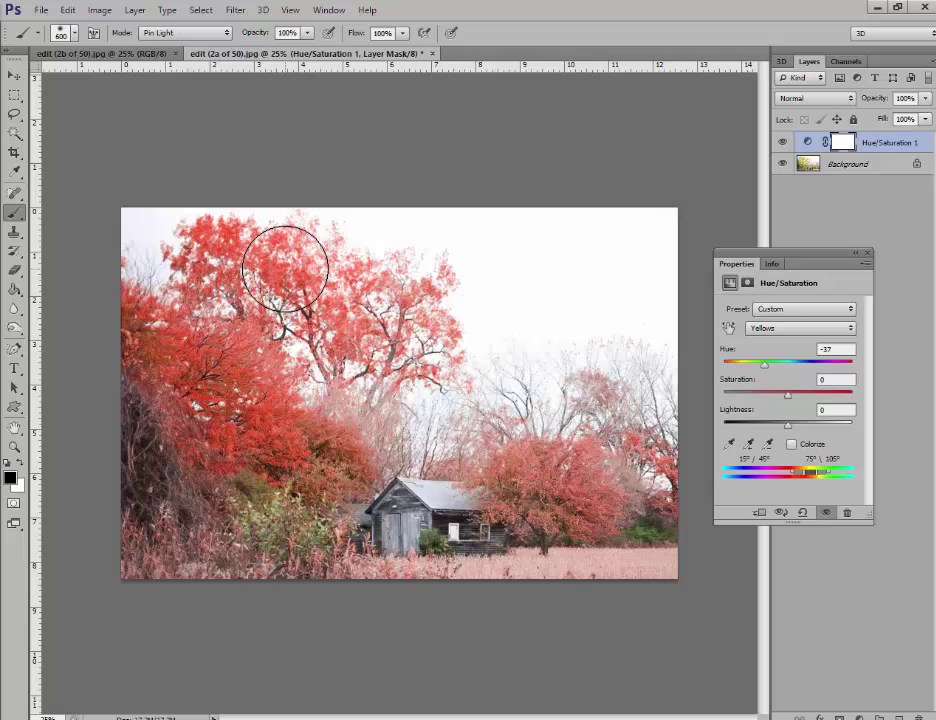
# Paint black on the mask over the tall tree and grass, then refine around the red tree with a smaller brush.
pyautogui.moveTo(285, 268)
pyautogui.mouseDown()
pyautogui.moveTo(334, 282)
pyautogui.moveTo(300, 273)
pyautogui.moveTo(375, 311)
pyautogui.moveTo(352, 301)
pyautogui.moveTo(373, 313)
pyautogui.moveTo(351, 333)
pyautogui.moveTo(427, 288)
pyautogui.moveTo(402, 355)
pyautogui.moveTo(437, 270)
pyautogui.moveTo(411, 338)
pyautogui.moveTo(452, 358)
pyautogui.moveTo(432, 323)
pyautogui.moveTo(182, 230)
pyautogui.moveTo(217, 262)
pyautogui.moveTo(196, 256)
pyautogui.moveTo(209, 270)
pyautogui.moveTo(279, 287)
pyautogui.moveTo(333, 266)
pyautogui.moveTo(443, 333)
pyautogui.moveTo(380, 303)
pyautogui.moveTo(383, 329)
pyautogui.moveTo(446, 328)
pyautogui.moveTo(275, 253)
pyautogui.moveTo(382, 349)
pyautogui.moveTo(396, 397)
pyautogui.moveTo(395, 432)
pyautogui.moveTo(385, 440)
pyautogui.moveTo(347, 455)
pyautogui.moveTo(360, 435)
pyautogui.moveTo(328, 435)
pyautogui.moveTo(313, 485)
pyautogui.moveTo(290, 512)
pyautogui.moveTo(507, 512)
pyautogui.moveTo(542, 490)
pyautogui.moveTo(558, 530)
pyautogui.moveTo(548, 487)
pyautogui.moveTo(577, 497)
pyautogui.moveTo(485, 510)
pyautogui.moveTo(293, 483)
pyautogui.moveTo(302, 467)
pyautogui.moveTo(334, 462)
pyautogui.moveTo(318, 437)
pyautogui.moveTo(298, 455)
pyautogui.moveTo(275, 385)
pyautogui.moveTo(215, 410)
pyautogui.moveTo(200, 325)
pyautogui.moveTo(225, 355)
pyautogui.moveTo(118, 327)
pyautogui.moveTo(158, 327)
pyautogui.moveTo(135, 252)
pyautogui.moveTo(168, 345)
pyautogui.moveTo(255, 395)
pyautogui.moveTo(270, 425)
pyautogui.moveTo(195, 375)
pyautogui.moveTo(150, 390)
pyautogui.moveTo(198, 564)
pyautogui.moveTo(413, 568)
pyautogui.moveTo(428, 548)
pyautogui.moveTo(432, 585)
pyautogui.moveTo(470, 598)
pyautogui.mouseUp()
pyautogui.moveTo(619, 589)
pyautogui.mouseDown()
pyautogui.moveTo(530, 594)
pyautogui.moveTo(664, 584)
pyautogui.moveTo(495, 619)
pyautogui.moveTo(629, 612)
pyautogui.moveTo(644, 599)
pyautogui.moveTo(591, 391)
pyautogui.moveTo(567, 358)
pyautogui.moveTo(588, 390)
pyautogui.moveTo(597, 376)
pyautogui.moveTo(483, 383)
pyautogui.moveTo(493, 387)
pyautogui.moveTo(441, 427)
pyautogui.moveTo(477, 399)
pyautogui.moveTo(472, 343)
pyautogui.moveTo(486, 324)
pyautogui.moveTo(422, 388)
pyautogui.moveTo(612, 487)
pyautogui.moveTo(510, 520)
pyautogui.moveTo(520, 546)
pyautogui.moveTo(506, 619)
pyautogui.moveTo(533, 497)
pyautogui.moveTo(348, 607)
pyautogui.moveTo(255, 618)
pyautogui.moveTo(158, 575)
pyautogui.mouseUp()
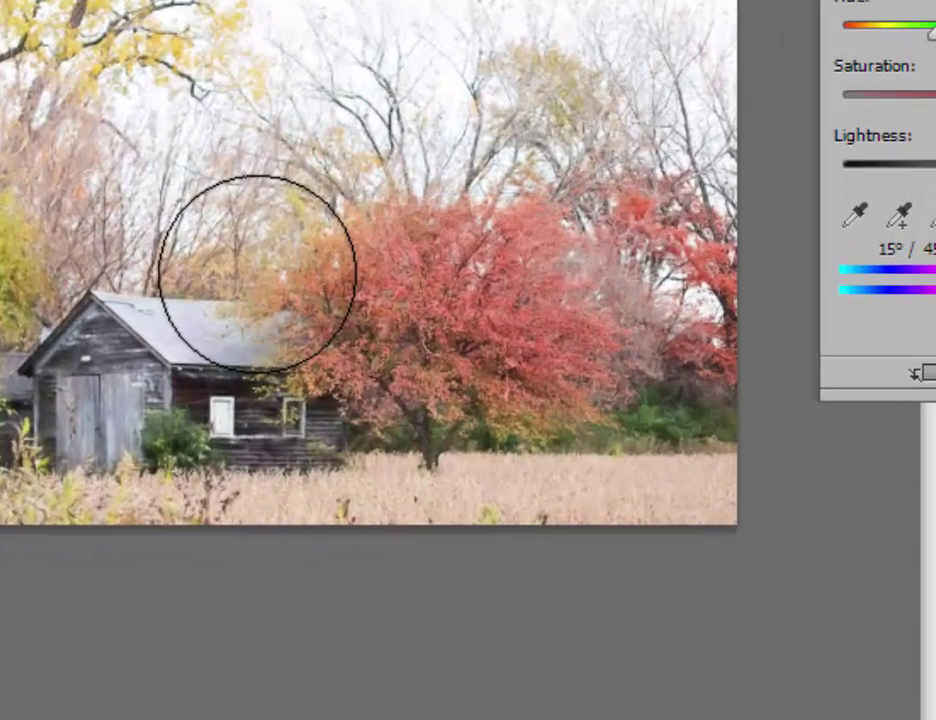
pyautogui.press('[')
pyautogui.press('[')
pyautogui.press('[')
pyautogui.press('[')
pyautogui.press('[')
pyautogui.press('[')
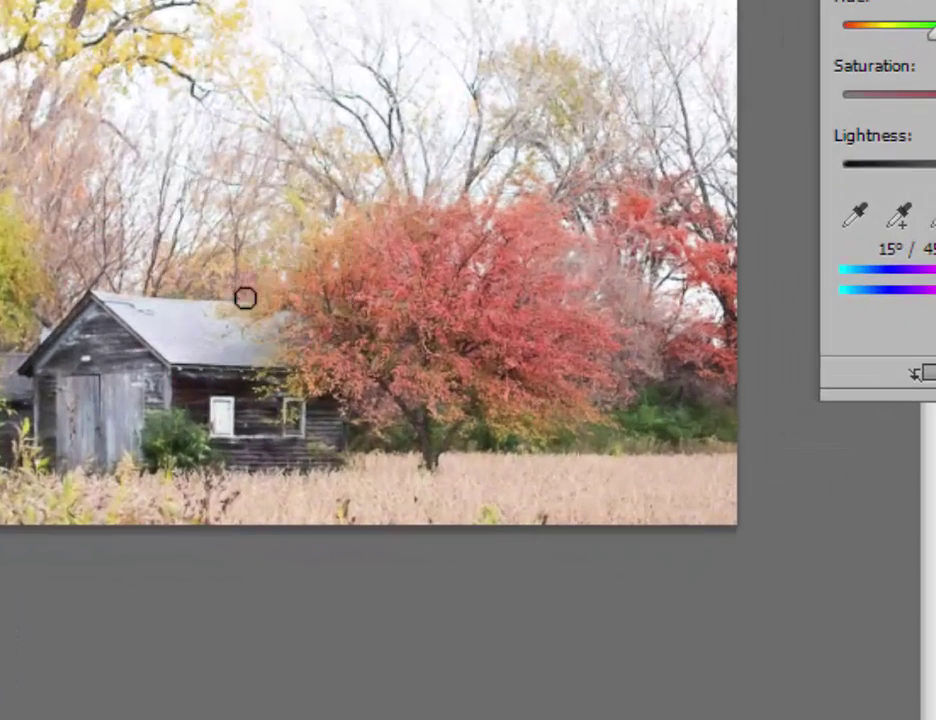
pyautogui.moveTo(252, 313)
pyautogui.mouseDown()
pyautogui.moveTo(331, 264)
pyautogui.moveTo(308, 267)
pyautogui.moveTo(321, 235)
pyautogui.moveTo(292, 198)
pyautogui.moveTo(313, 235)
pyautogui.moveTo(295, 261)
pyautogui.moveTo(337, 299)
pyautogui.moveTo(284, 302)
pyautogui.moveTo(359, 338)
pyautogui.moveTo(292, 368)
pyautogui.mouseUp()
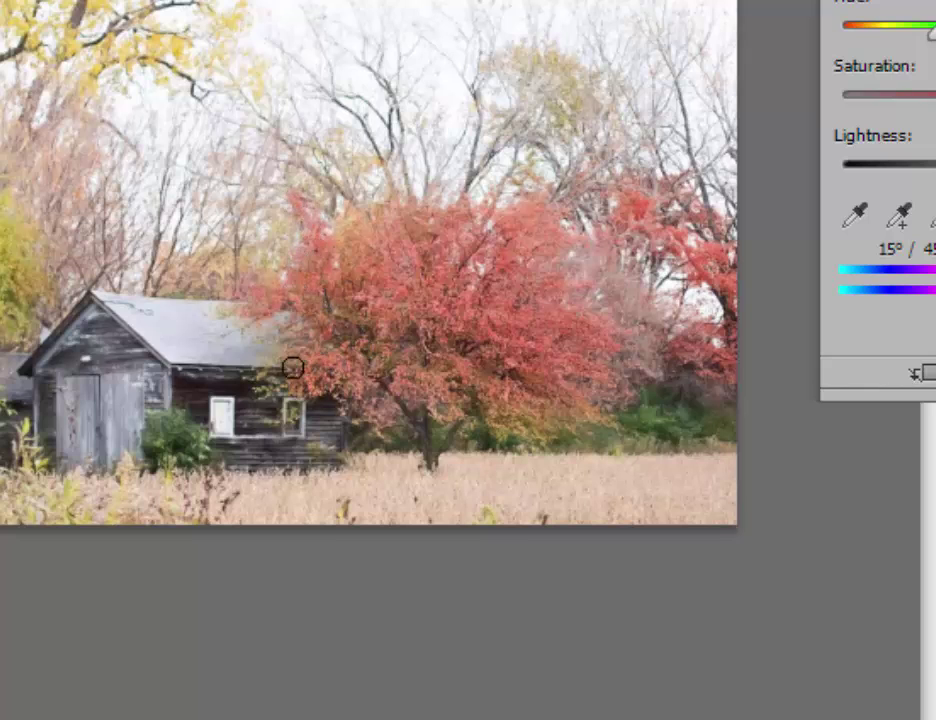
pyautogui.moveTo(503, 371)
pyautogui.mouseDown()
pyautogui.moveTo(525, 397)
pyautogui.moveTo(490, 422)
pyautogui.moveTo(549, 410)
pyautogui.moveTo(507, 419)
pyautogui.moveTo(544, 359)
pyautogui.moveTo(527, 317)
pyautogui.moveTo(479, 284)
pyautogui.moveTo(369, 243)
pyautogui.moveTo(396, 235)
pyautogui.moveTo(452, 407)
pyautogui.mouseUp()
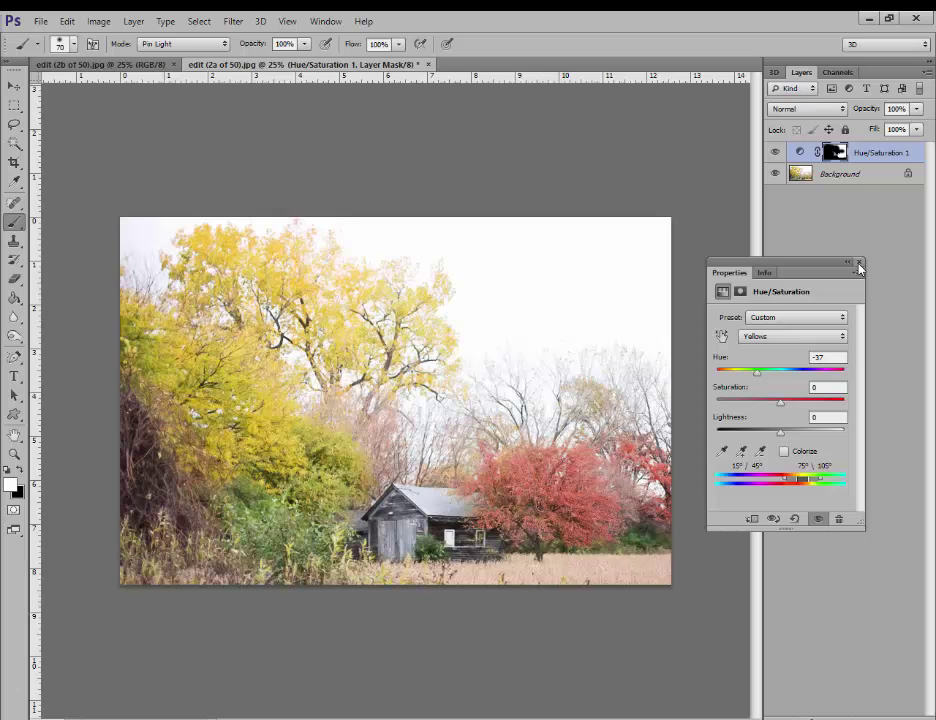
# Flatten the first recolour into the Background layer.
pyautogui.click(858, 263)
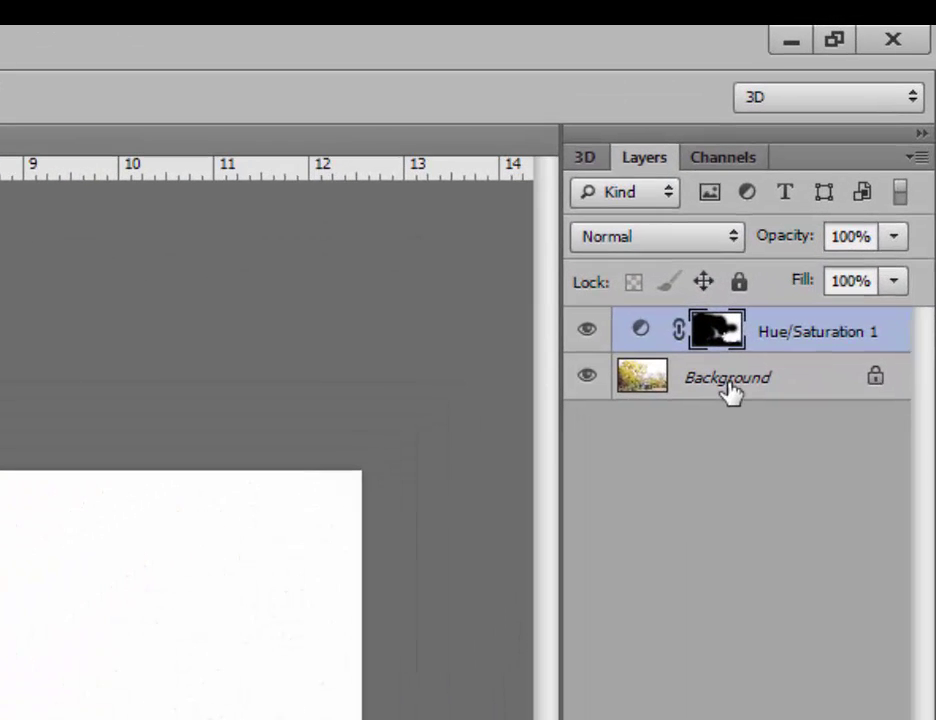
pyautogui.rightClick(675, 383)
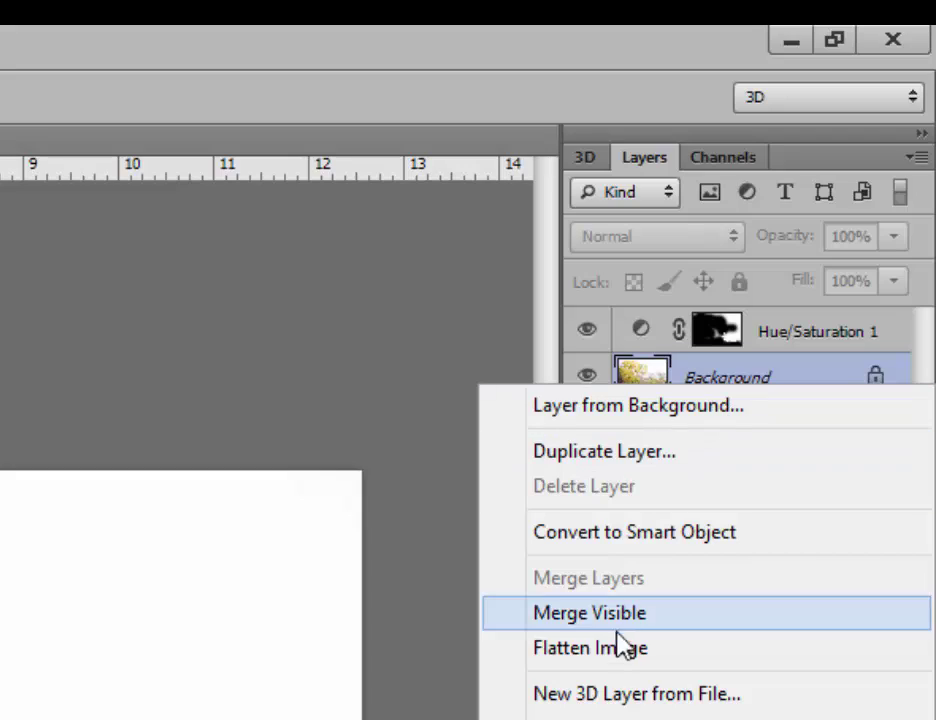
pyautogui.click(652, 648)
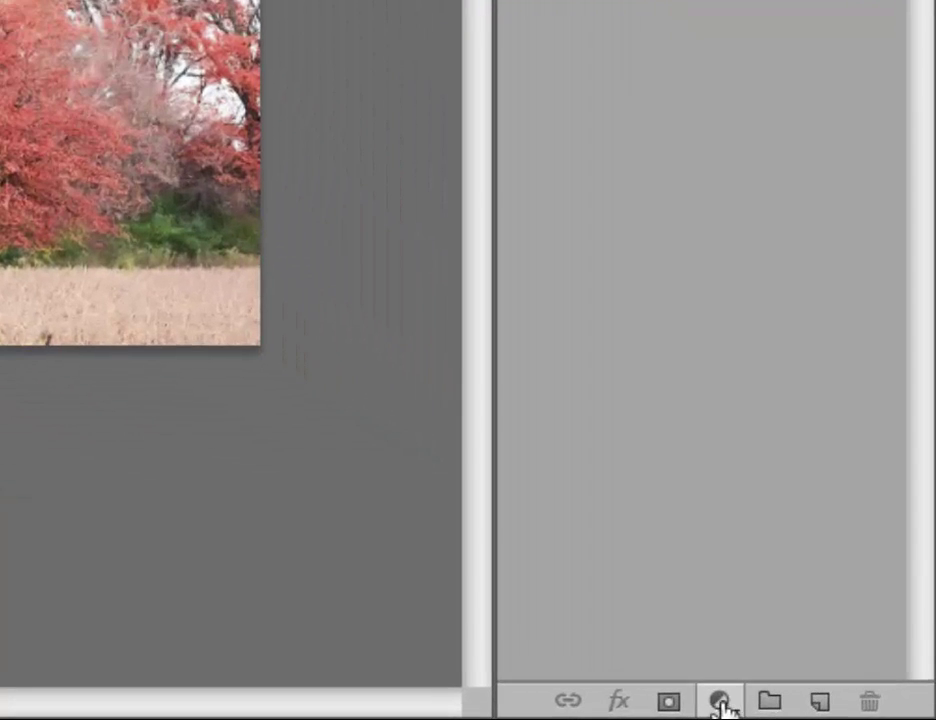
# Add a new Hue/Saturation layer on Yellows with hue set to -47.
pyautogui.click(851, 712)
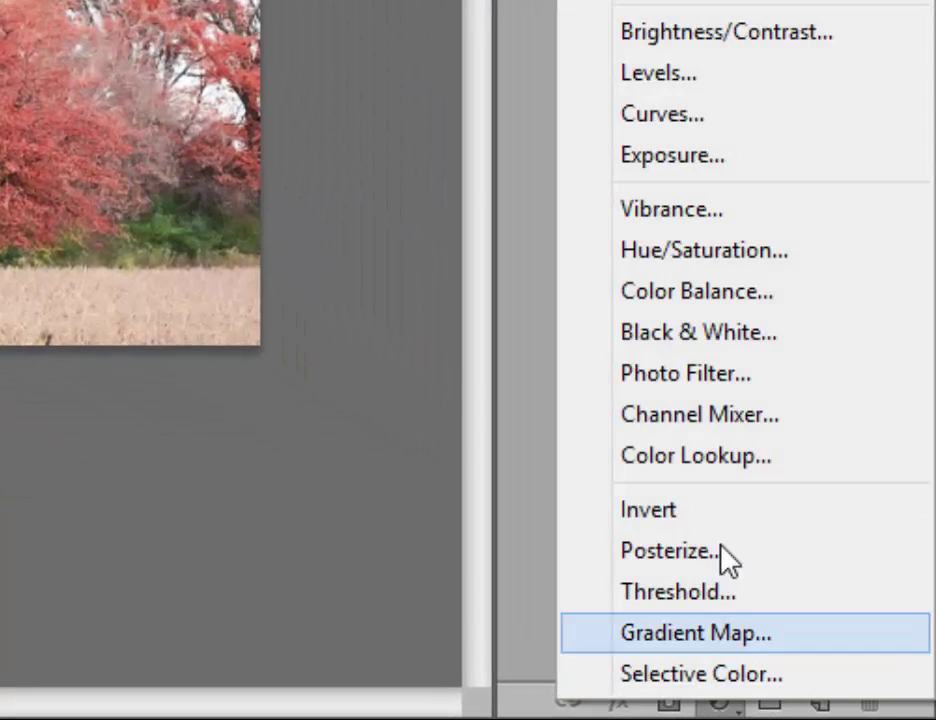
pyautogui.click(825, 262)
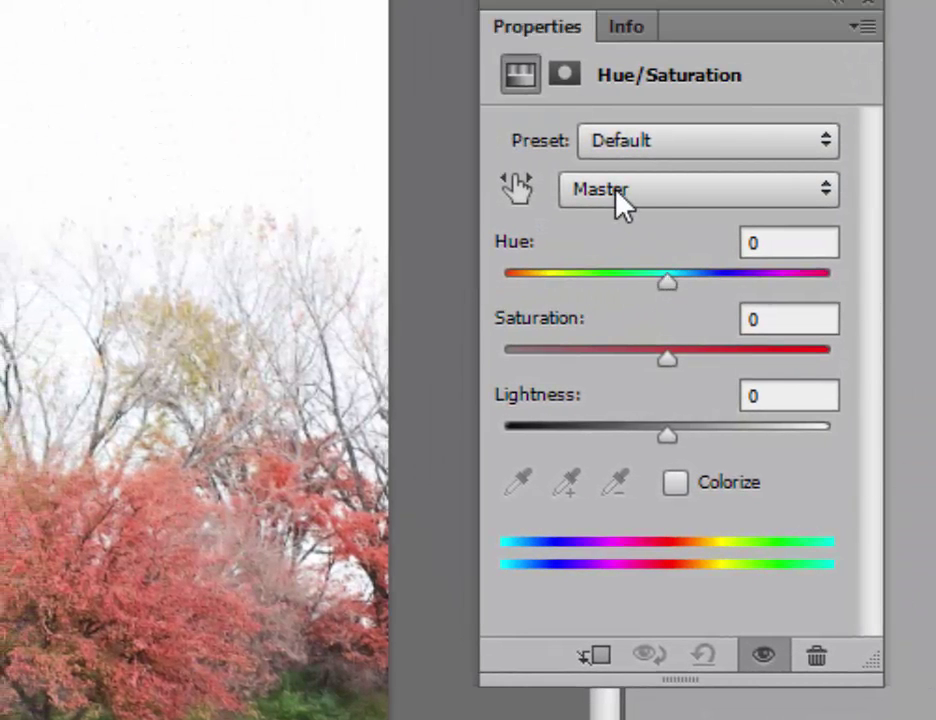
pyautogui.click(664, 193)
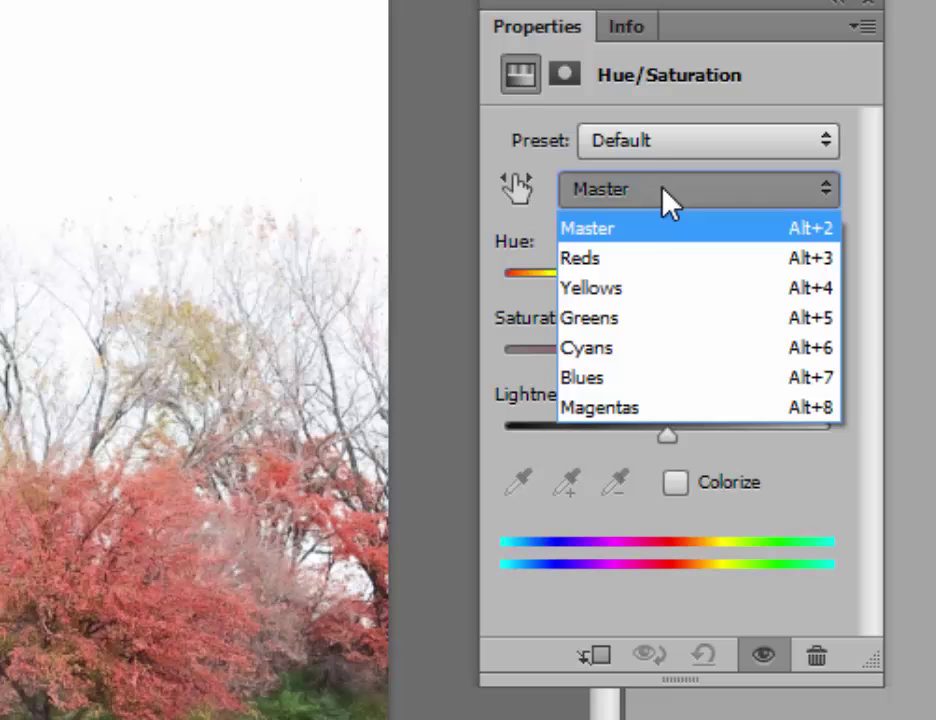
pyautogui.click(652, 290)
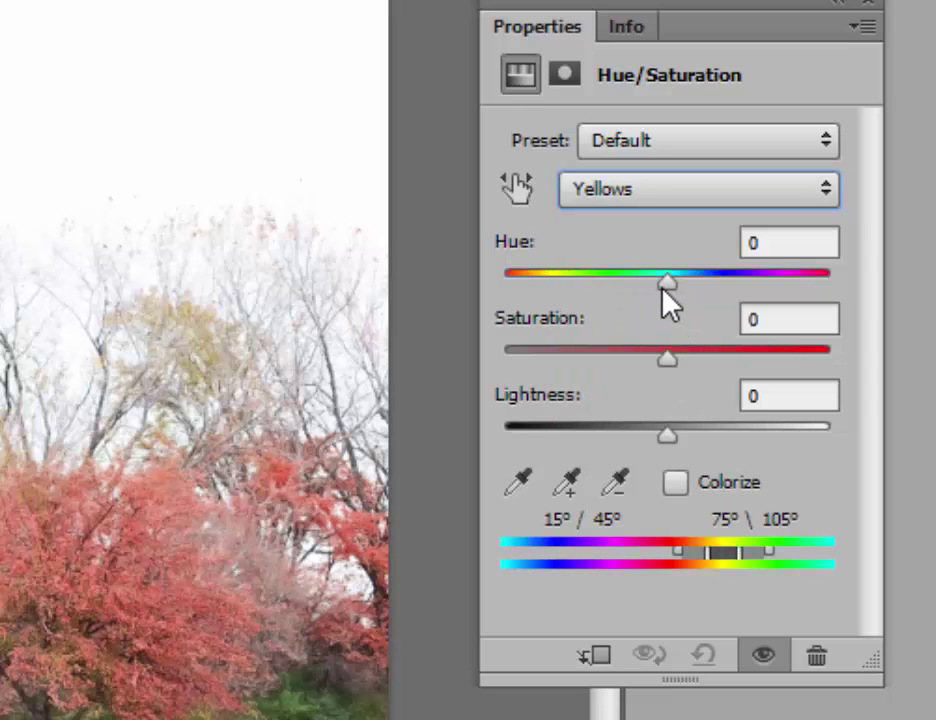
pyautogui.moveTo(673, 286); pyautogui.dragTo(666, 291)
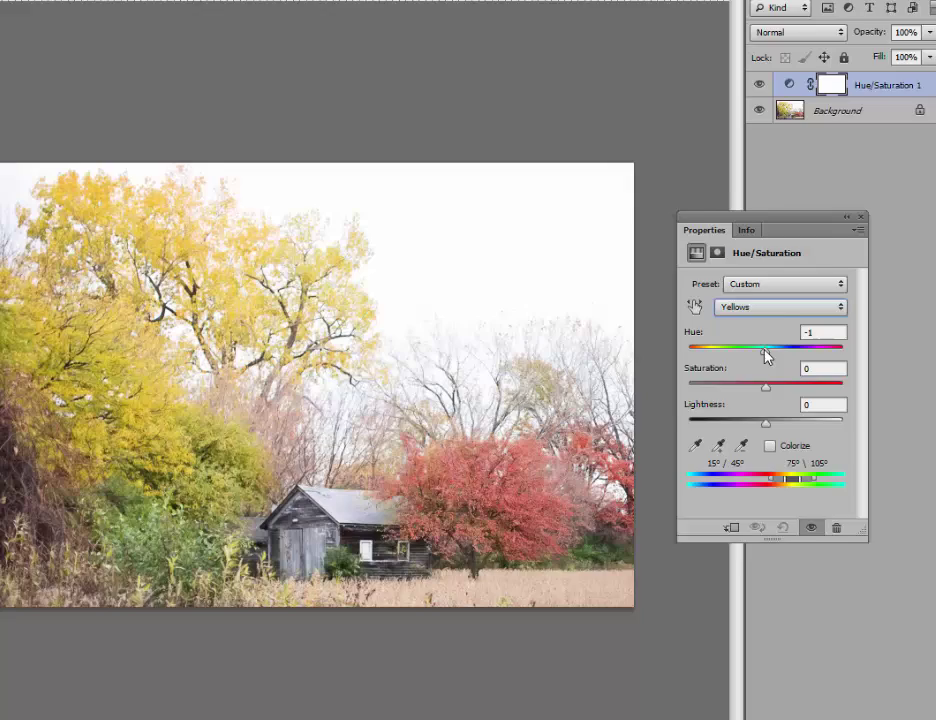
pyautogui.moveTo(765, 355)
pyautogui.mouseDown()
pyautogui.moveTo(731, 355)
pyautogui.moveTo(752, 370)
pyautogui.mouseUp()
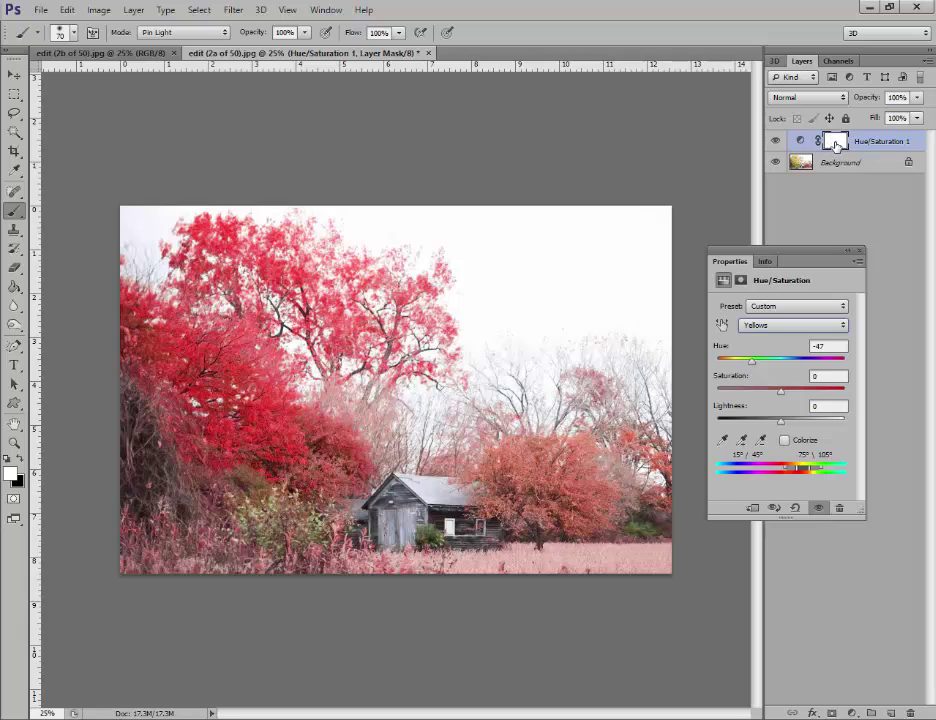
# With a 600 px brush, paint black on the new mask over the upper centre tree.
pyautogui.click(836, 145)
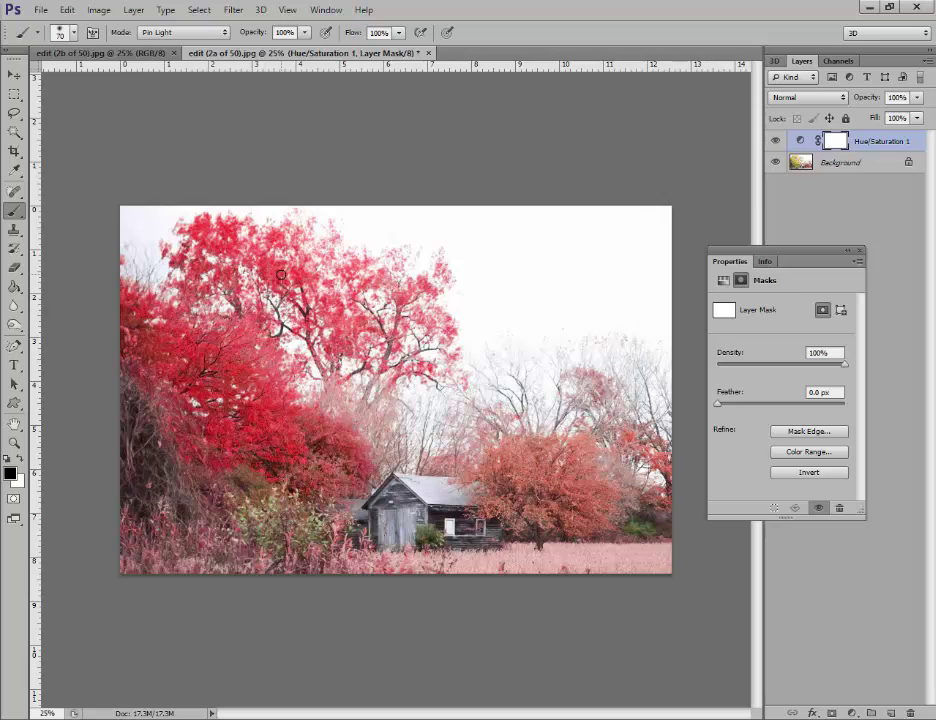
pyautogui.press(']')
pyautogui.press(']')
pyautogui.press(']')
pyautogui.press(']')
pyautogui.press(']')
pyautogui.press(']')
pyautogui.press(']')
pyautogui.press(']')
pyautogui.press(']')
pyautogui.press(']')
pyautogui.press(']')
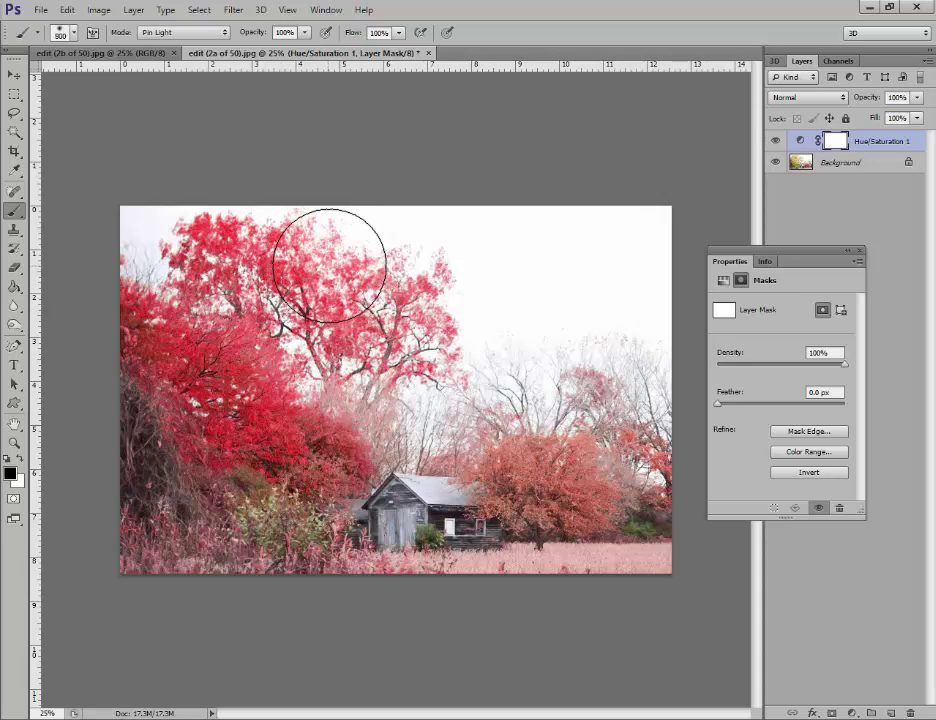
pyautogui.press('[')
pyautogui.press('[')
pyautogui.press('[')
pyautogui.moveTo(324, 265)
pyautogui.mouseDown()
pyautogui.moveTo(367, 286)
pyautogui.moveTo(341, 311)
pyautogui.moveTo(382, 310)
pyautogui.moveTo(341, 322)
pyautogui.moveTo(418, 318)
pyautogui.moveTo(412, 351)
pyautogui.moveTo(431, 289)
pyautogui.moveTo(423, 343)
pyautogui.moveTo(444, 281)
pyautogui.moveTo(452, 350)
pyautogui.moveTo(442, 357)
pyautogui.moveTo(428, 323)
pyautogui.moveTo(257, 249)
pyautogui.moveTo(323, 245)
pyautogui.moveTo(315, 229)
pyautogui.moveTo(258, 221)
pyautogui.moveTo(202, 230)
pyautogui.moveTo(203, 250)
pyautogui.moveTo(189, 255)
pyautogui.moveTo(221, 253)
pyautogui.mouseUp()
# With a 250 px brush, paint black over the bottom-left and bottom-right grass.
pyautogui.press('[')
pyautogui.press('[')
pyautogui.press('[')
pyautogui.press('[')
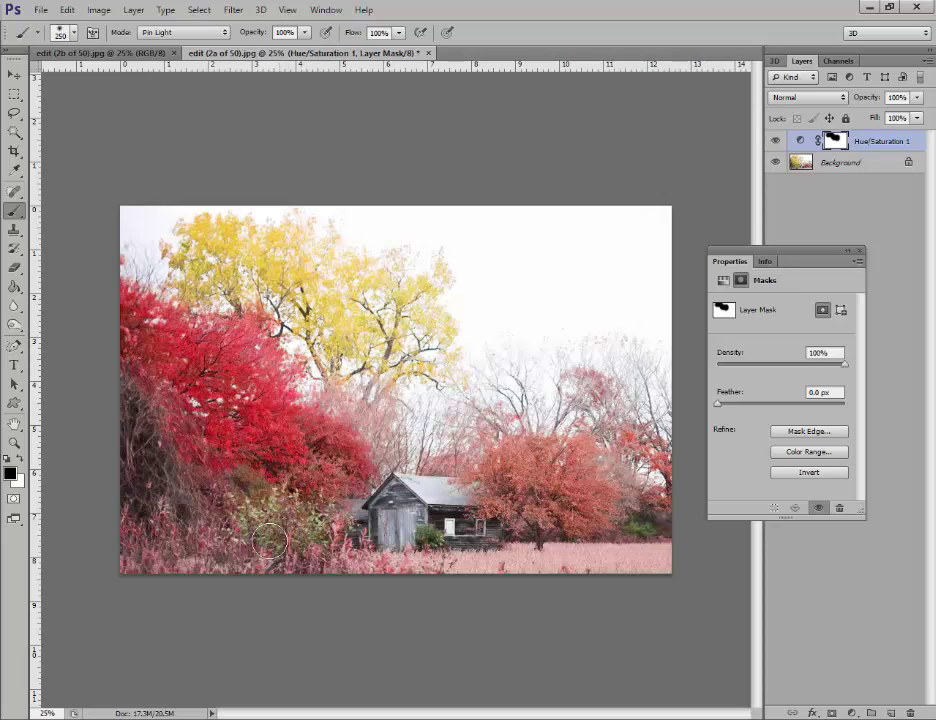
pyautogui.moveTo(265, 560)
pyautogui.mouseDown()
pyautogui.moveTo(172, 552)
pyautogui.moveTo(199, 524)
pyautogui.moveTo(185, 566)
pyautogui.moveTo(129, 536)
pyautogui.moveTo(224, 563)
pyautogui.moveTo(322, 564)
pyautogui.moveTo(315, 550)
pyautogui.moveTo(345, 534)
pyautogui.moveTo(378, 578)
pyautogui.moveTo(431, 564)
pyautogui.moveTo(417, 580)
pyautogui.moveTo(507, 579)
pyautogui.moveTo(500, 564)
pyautogui.moveTo(520, 563)
pyautogui.moveTo(567, 560)
pyautogui.mouseUp()
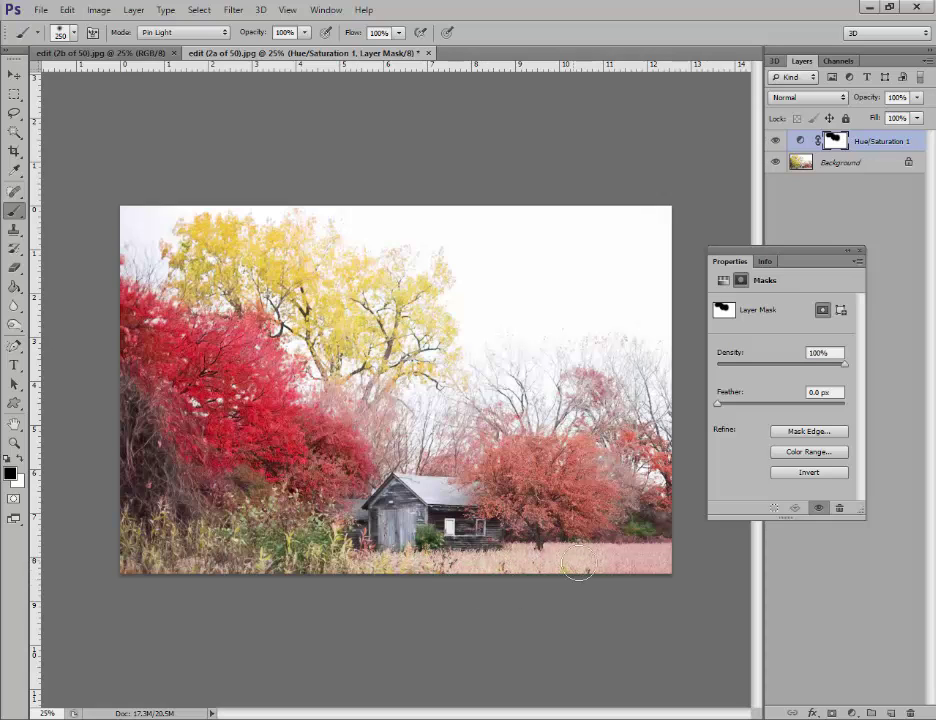
pyautogui.moveTo(633, 539); pyautogui.dragTo(655, 560)
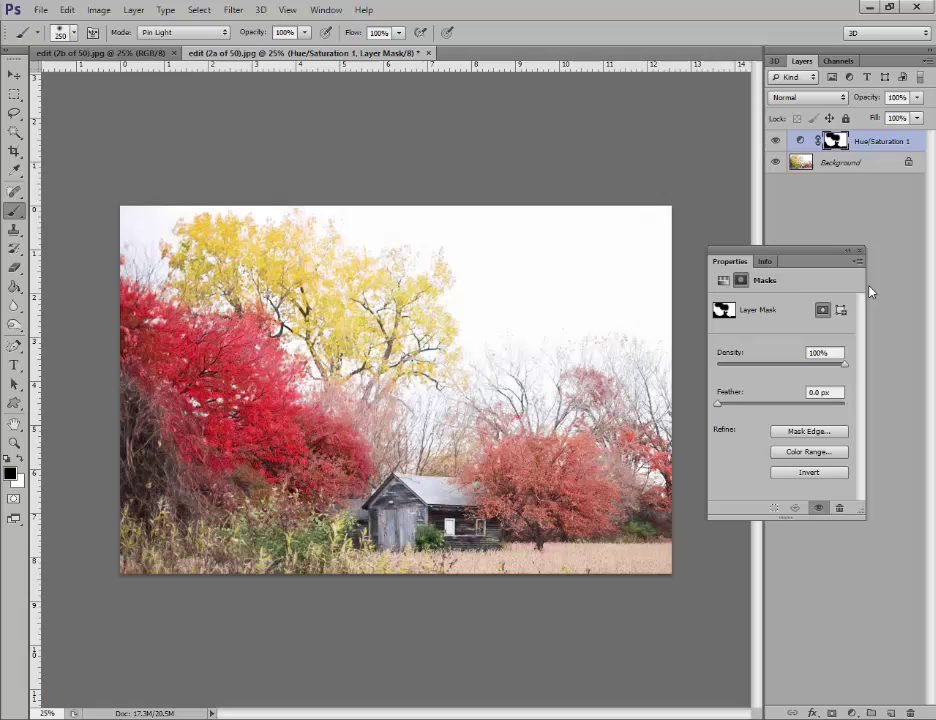
# Flatten the second recolour into Background and compare it with the 2b yellow-foliage version.
pyautogui.click(860, 252)
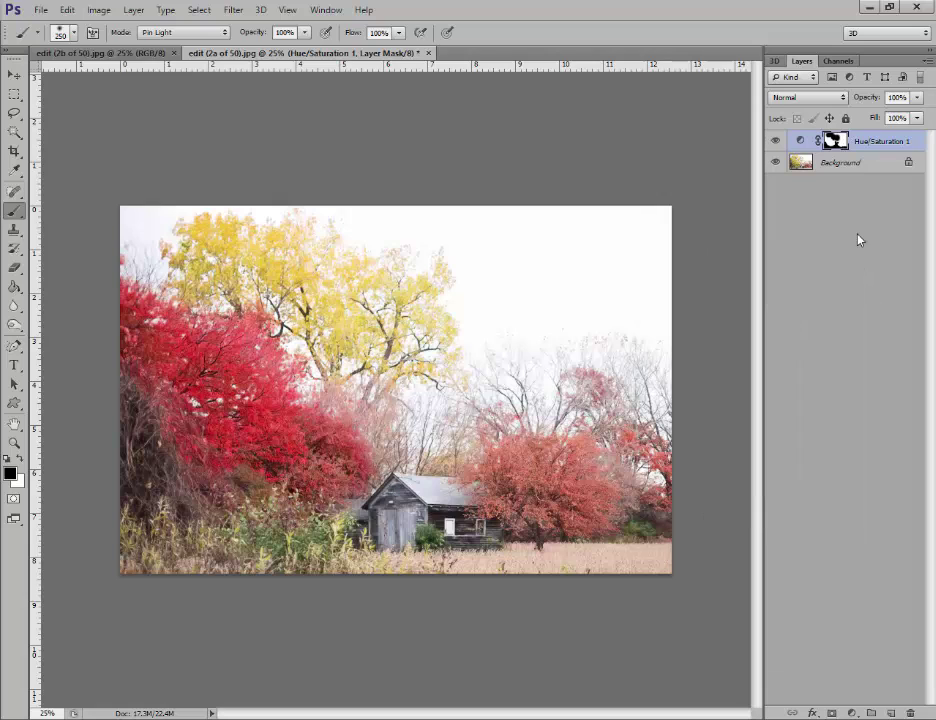
pyautogui.rightClick(846, 166)
pyautogui.click(796, 284)
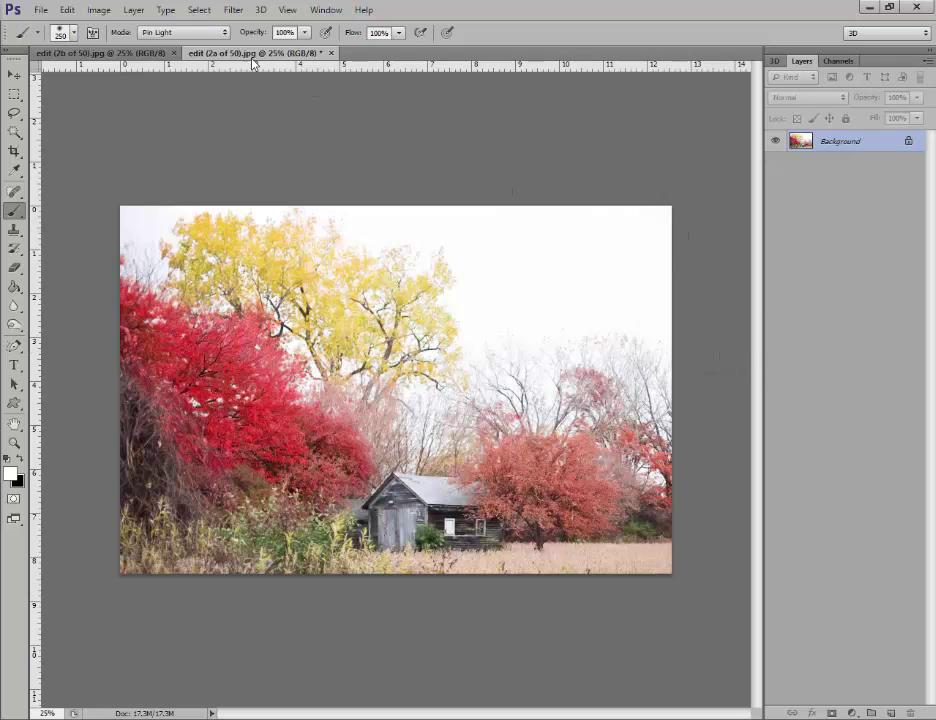
pyautogui.click(114, 53)
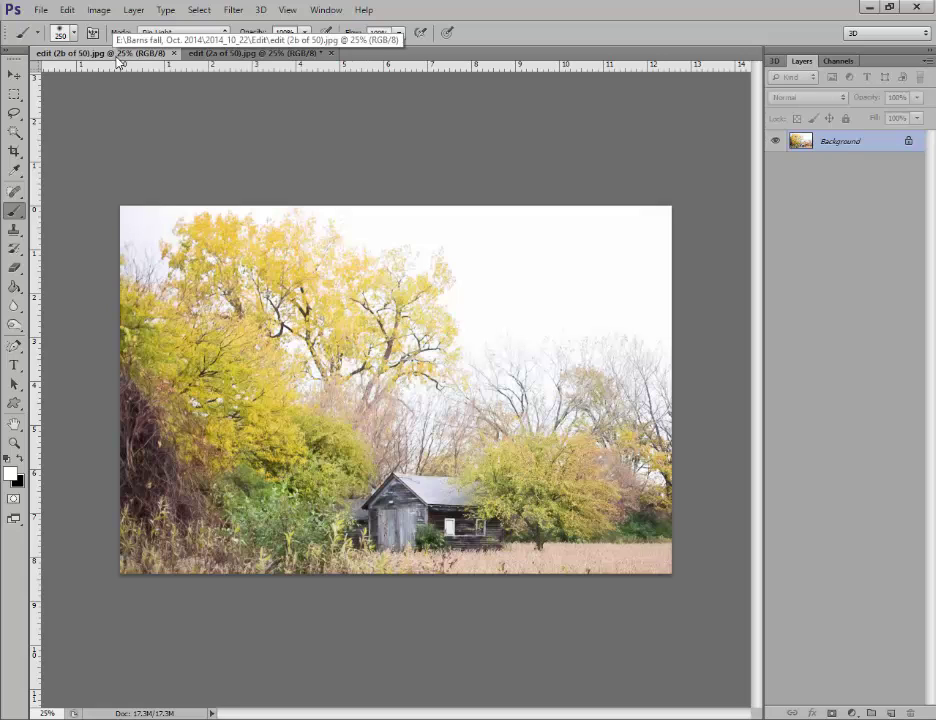
pyautogui.click(236, 56)
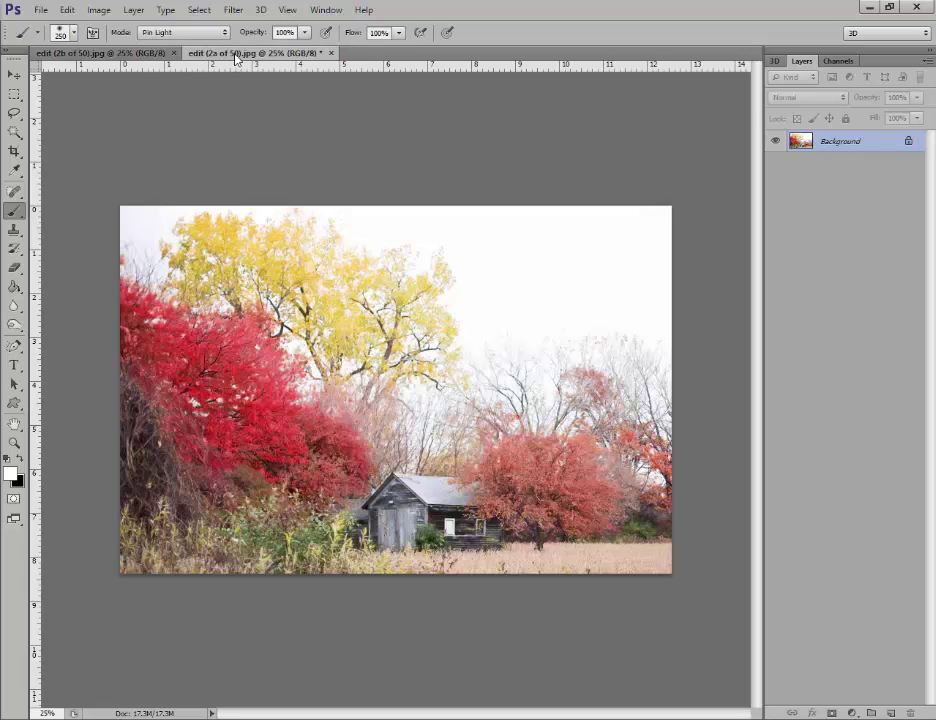